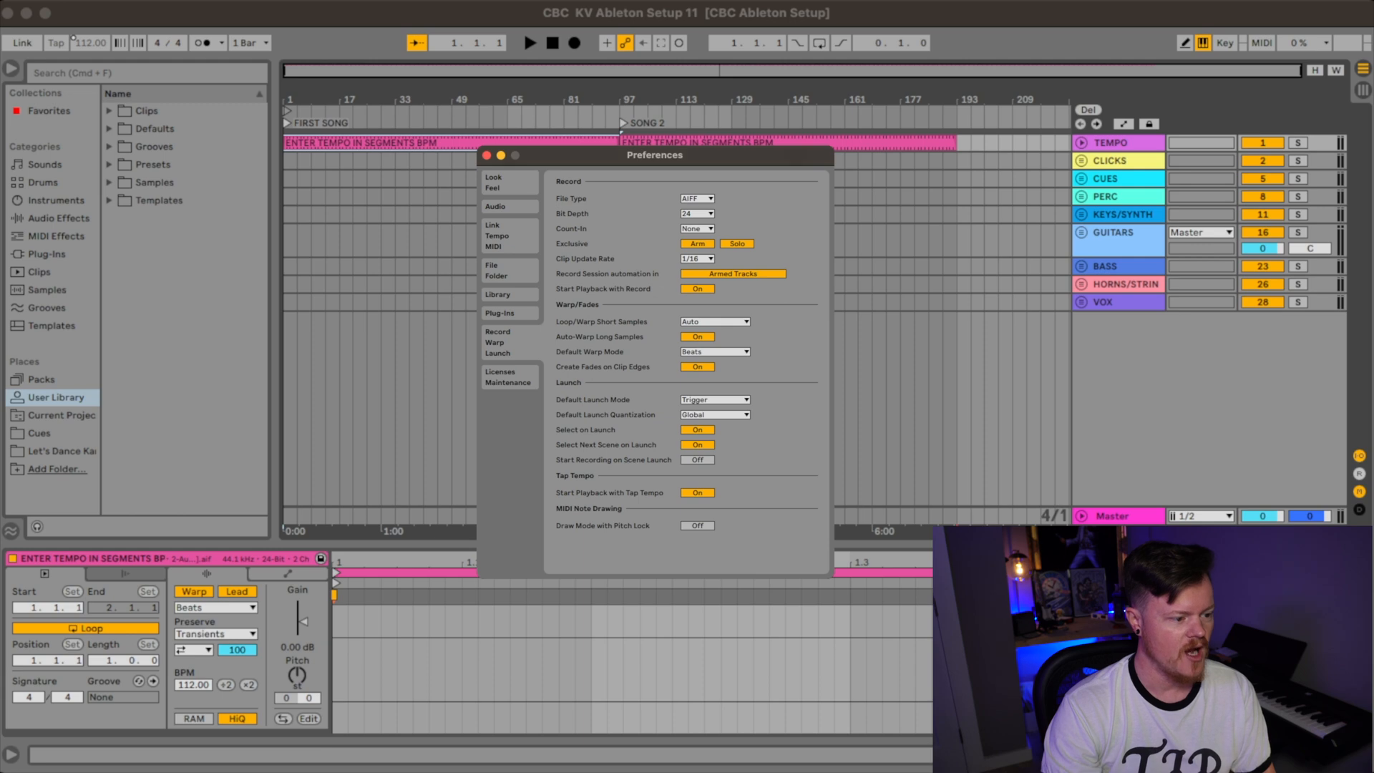
# Step: Turn off Auto-Warp Long Samples in the Record/Warp/Launch preferences
pyautogui.click(698, 336)
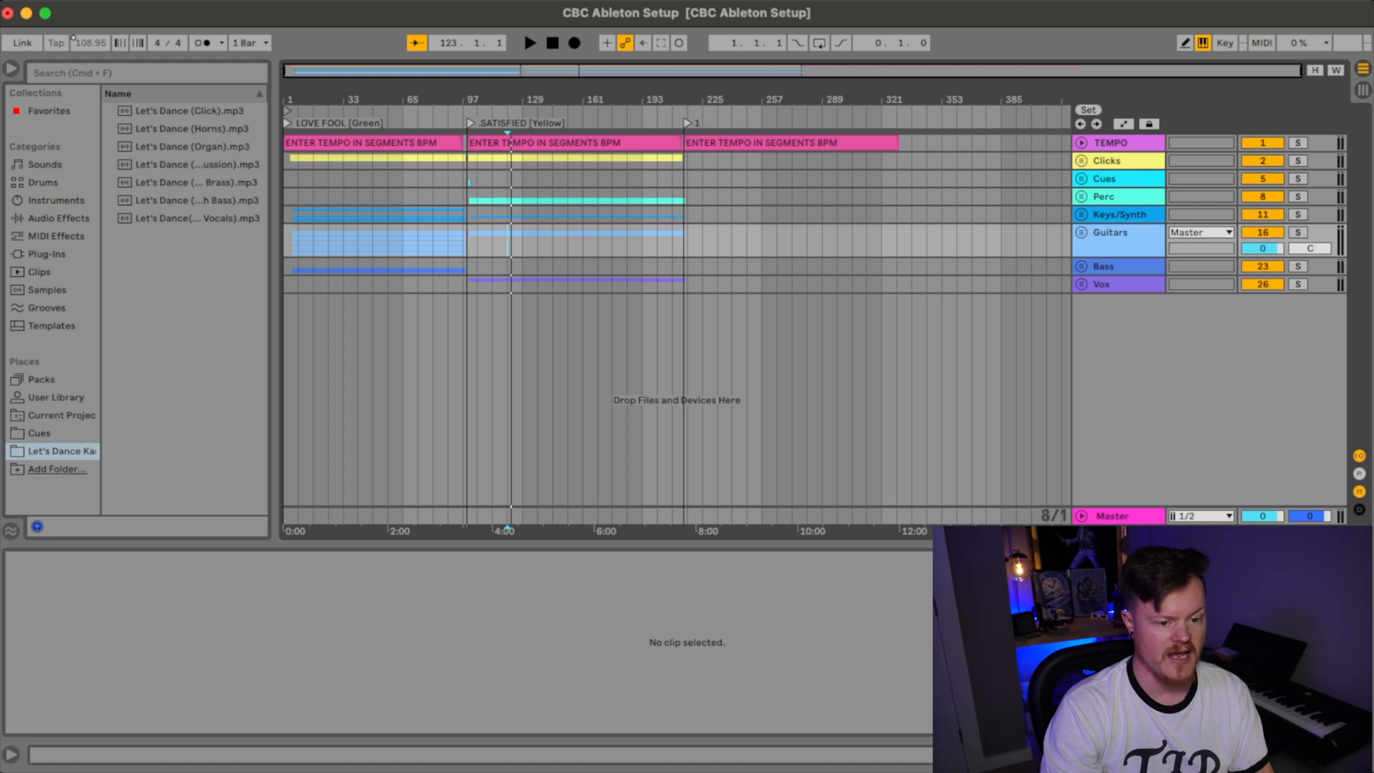
# Step: Unfold the Keys/Synth group and look through its individual instrument tracks in the arrangement
pyautogui.click(1082, 215)
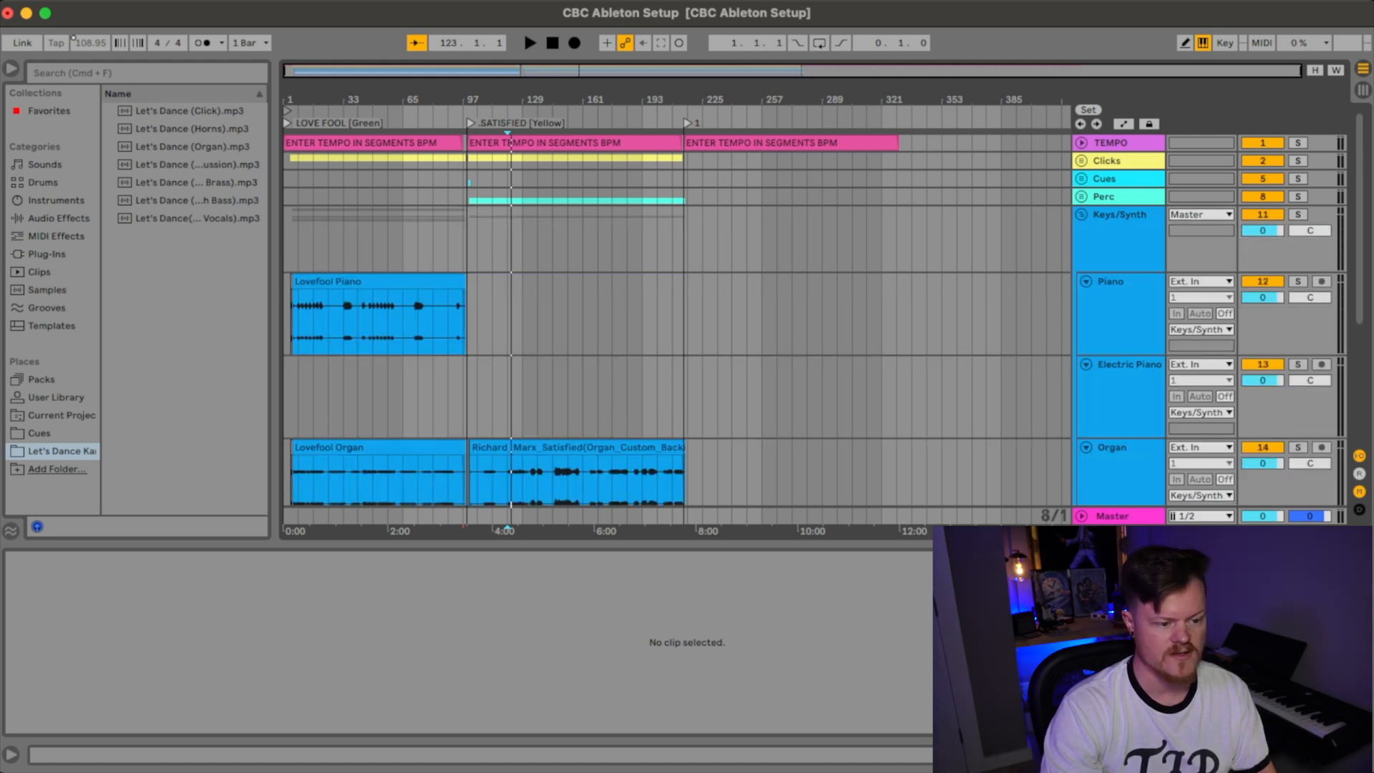
pyautogui.scroll(-5, 676, 322)
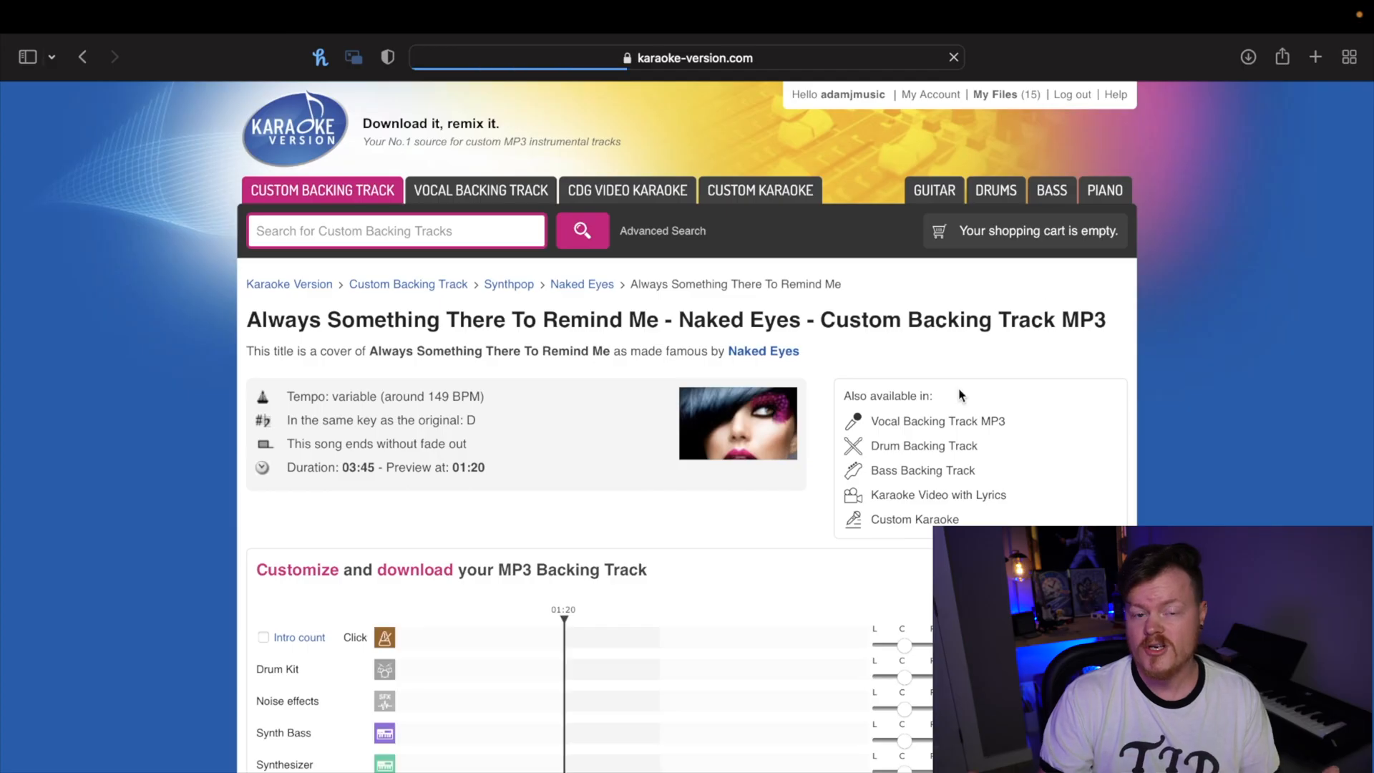
# Step: On the karaoke-version.com song page in the browser, solo the Click track, enable its intro count and download the custom track
pyautogui.scroll(-6, 959, 392)
pyautogui.click(934, 275)
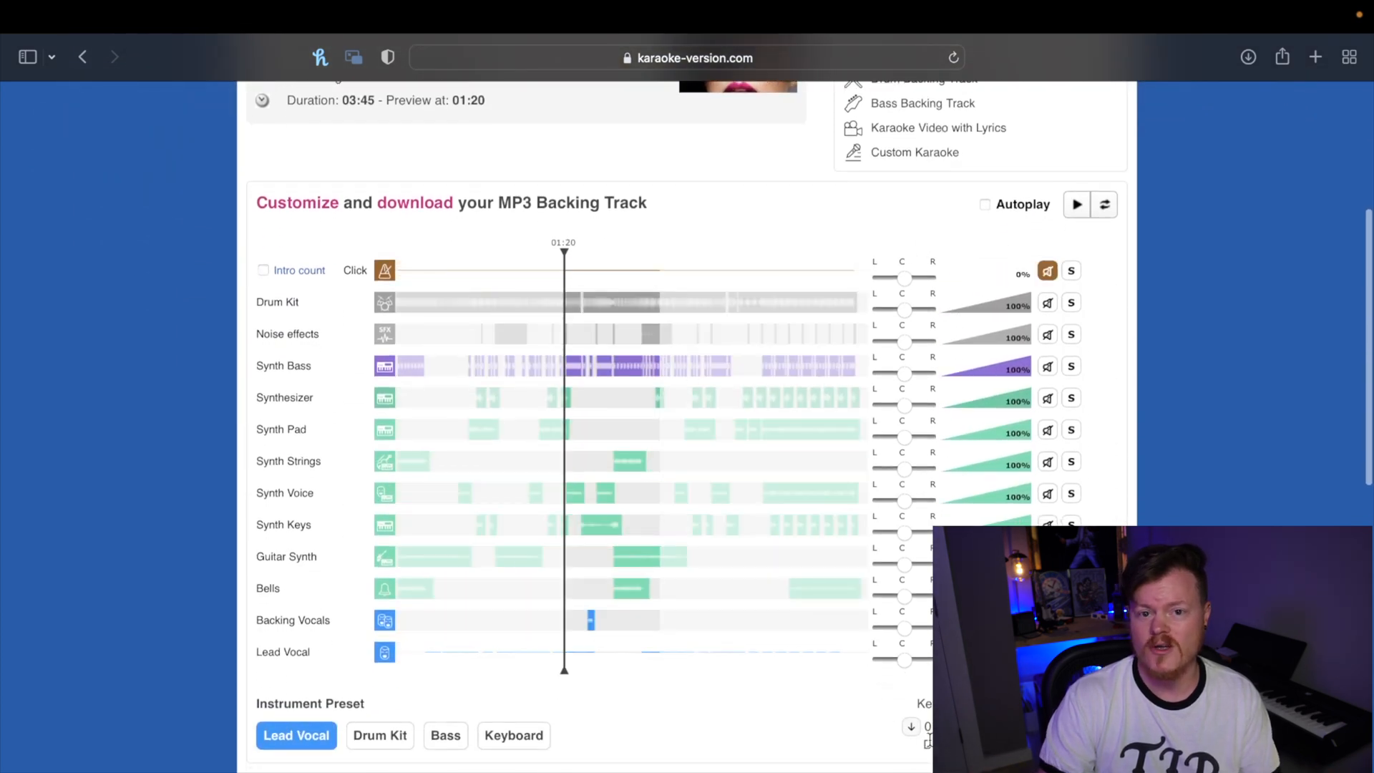
pyautogui.click(1070, 273)
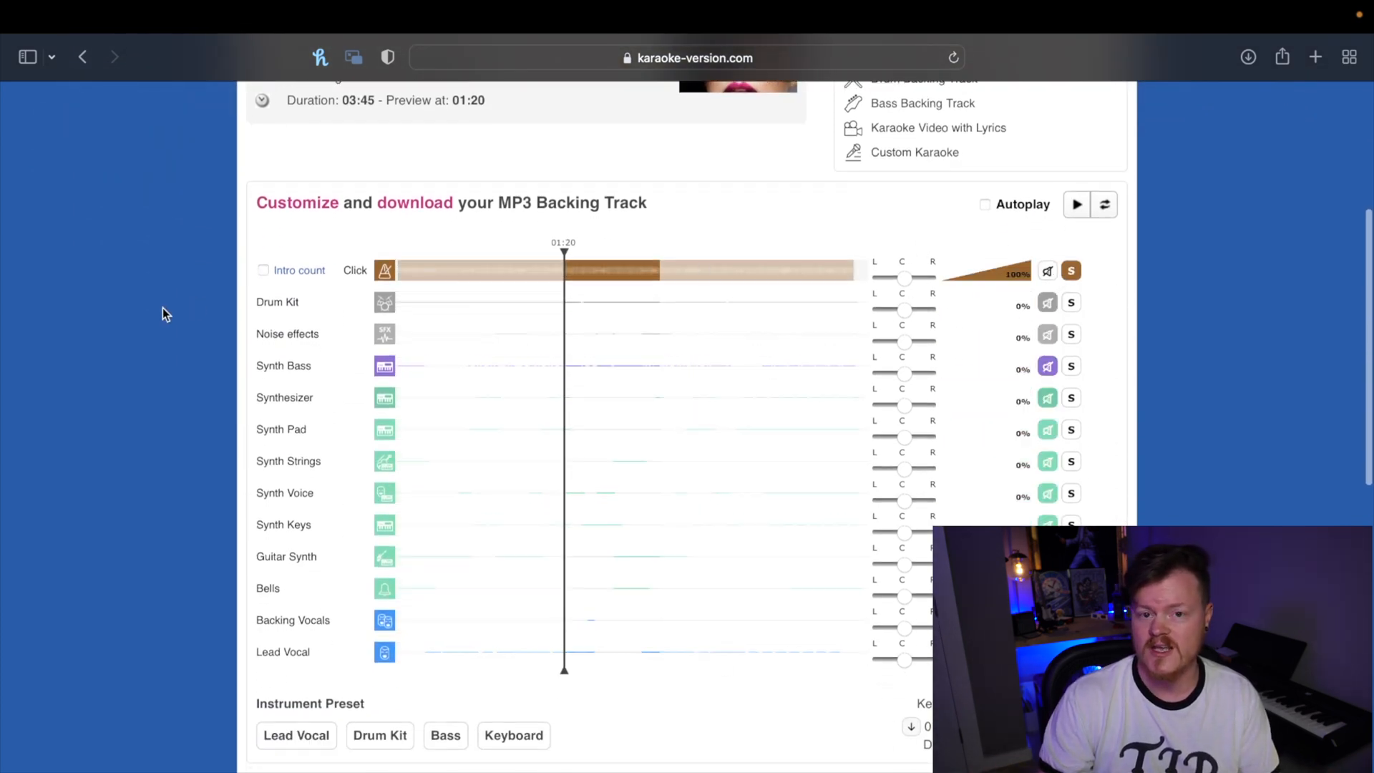
pyautogui.click(263, 271)
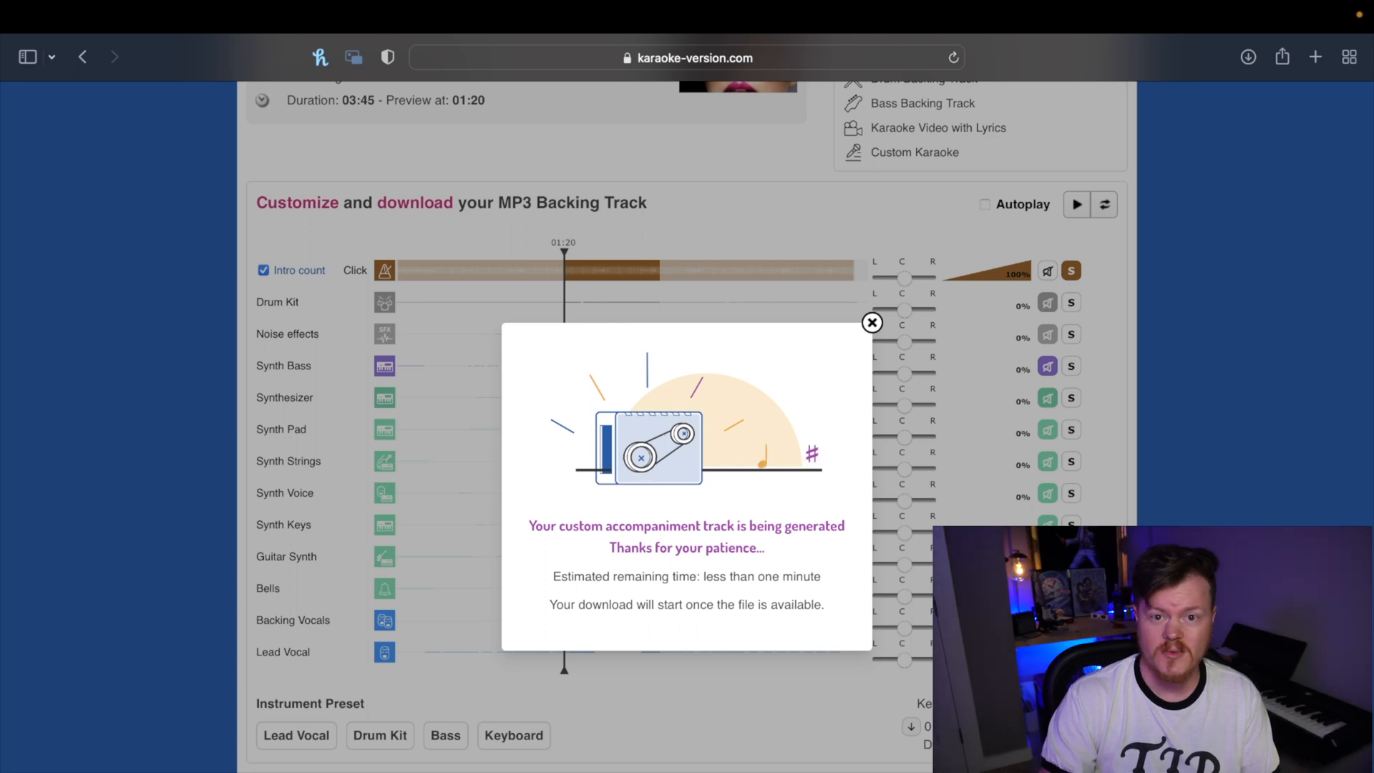
pyautogui.click(872, 323)
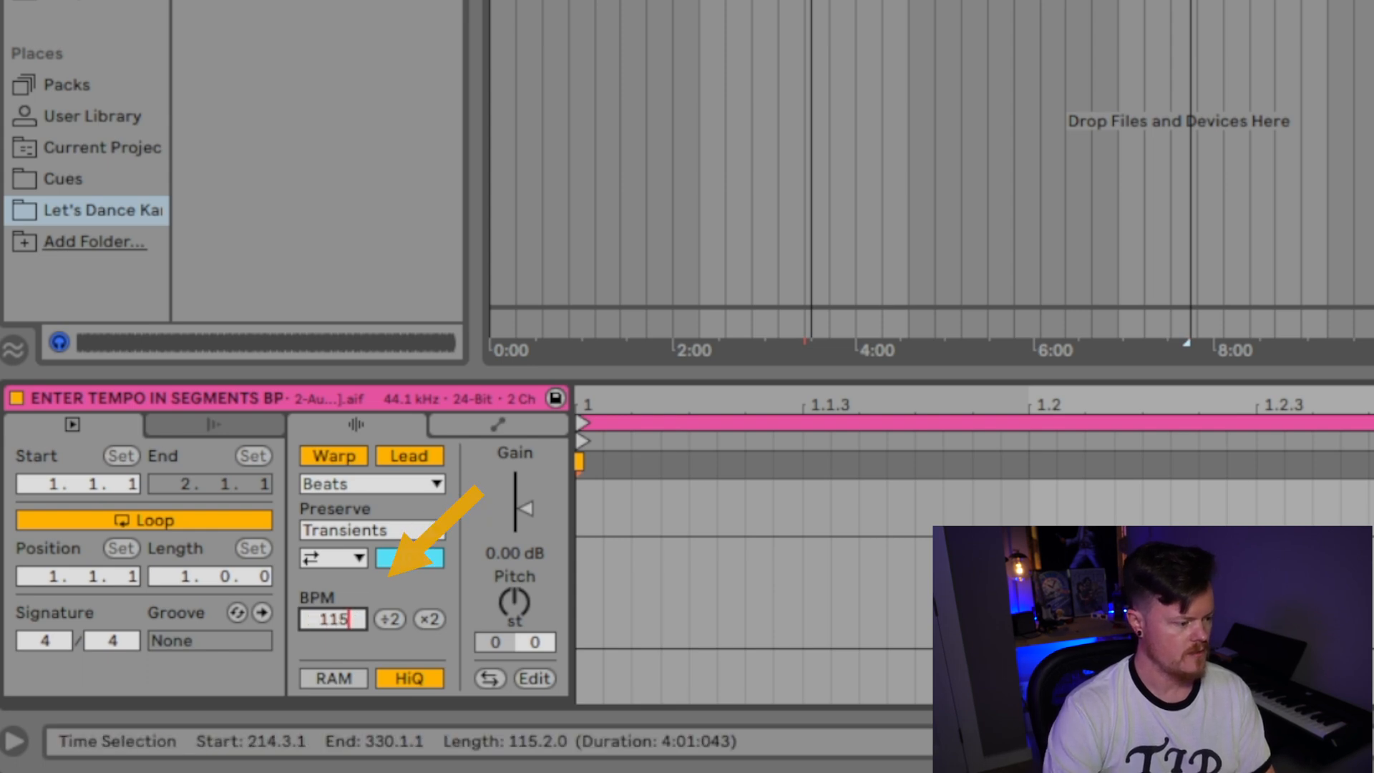
# Step: In Ableton Live, set the third song's tempo clip to 115 BPM and place Let's Dance (Click).mp3 at its start on KV Click
pyautogui.press('Return')
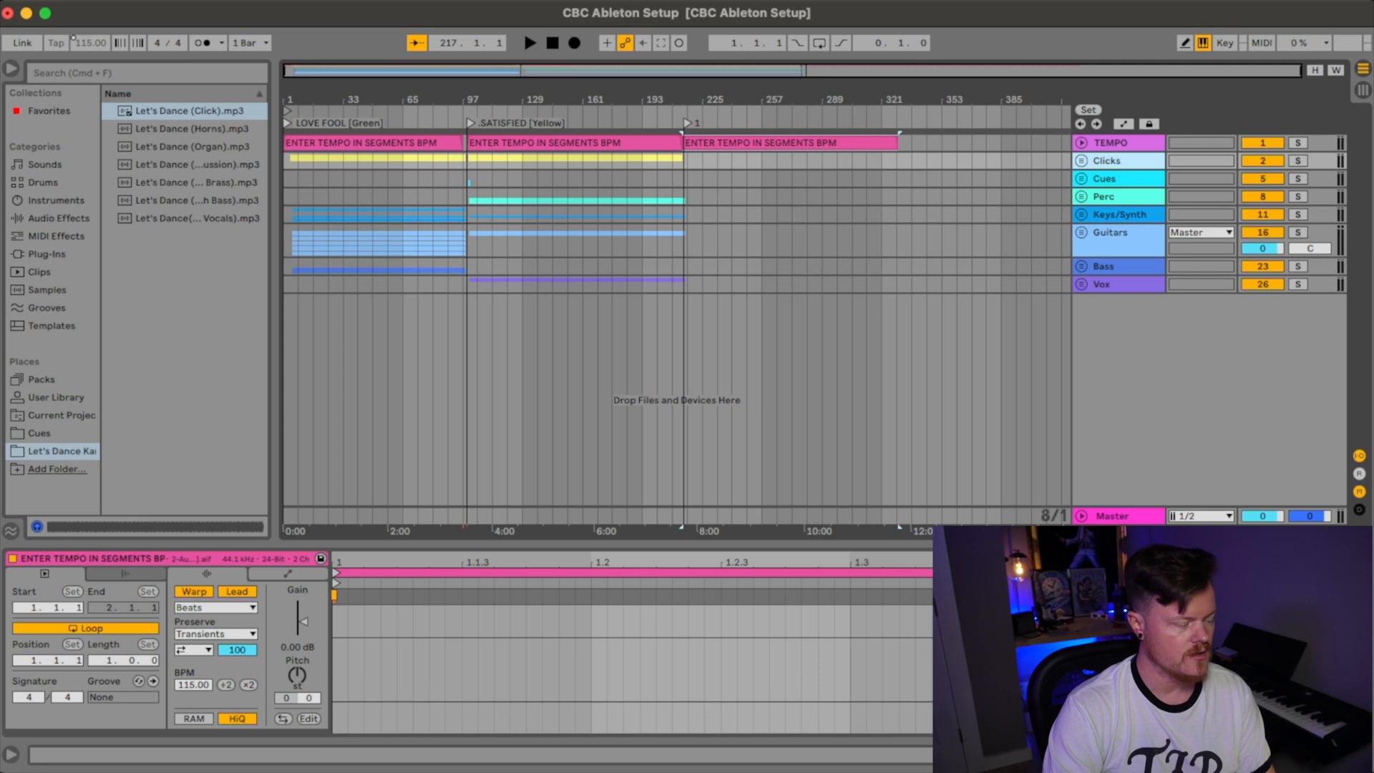
pyautogui.click(1081, 161)
pyautogui.moveTo(189, 111); pyautogui.dragTo(688, 260)
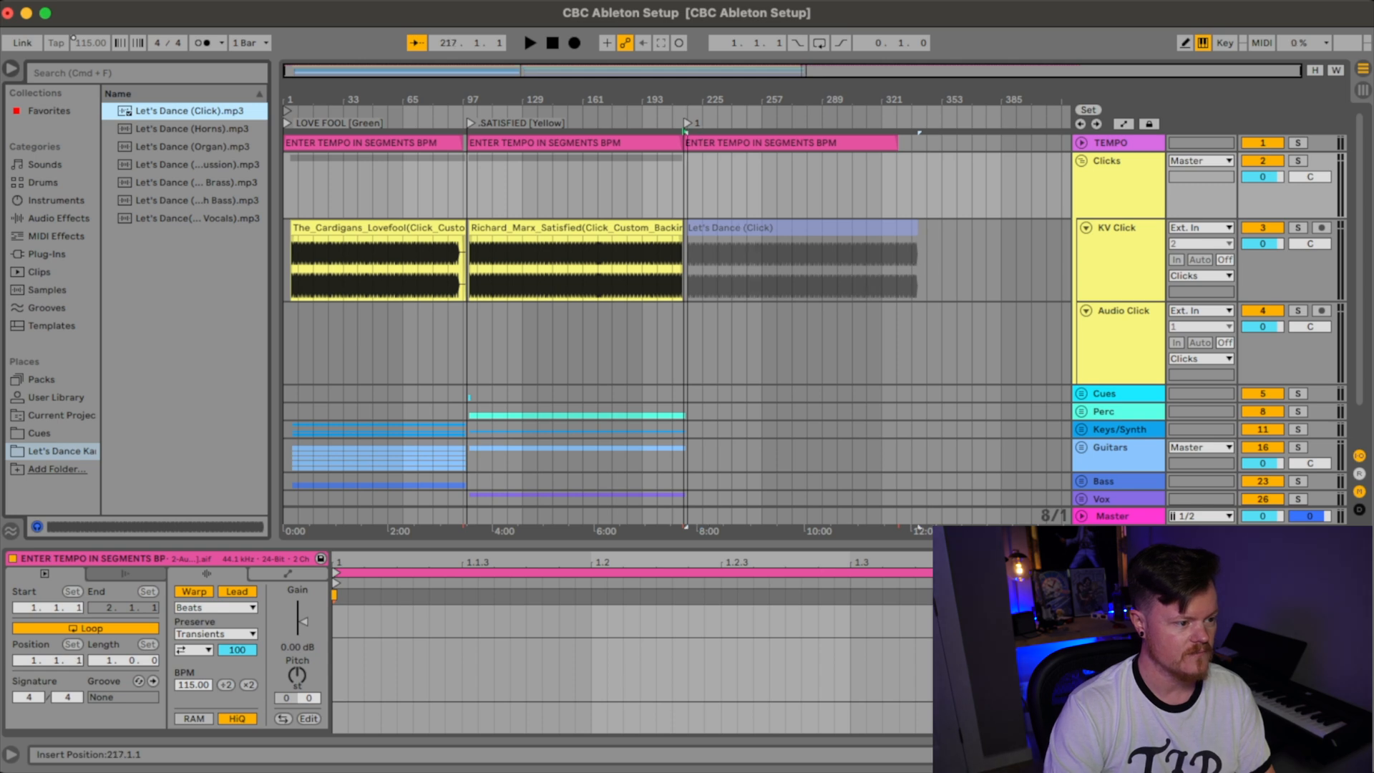
pyautogui.moveTo(688, 261); pyautogui.dragTo(686, 260)
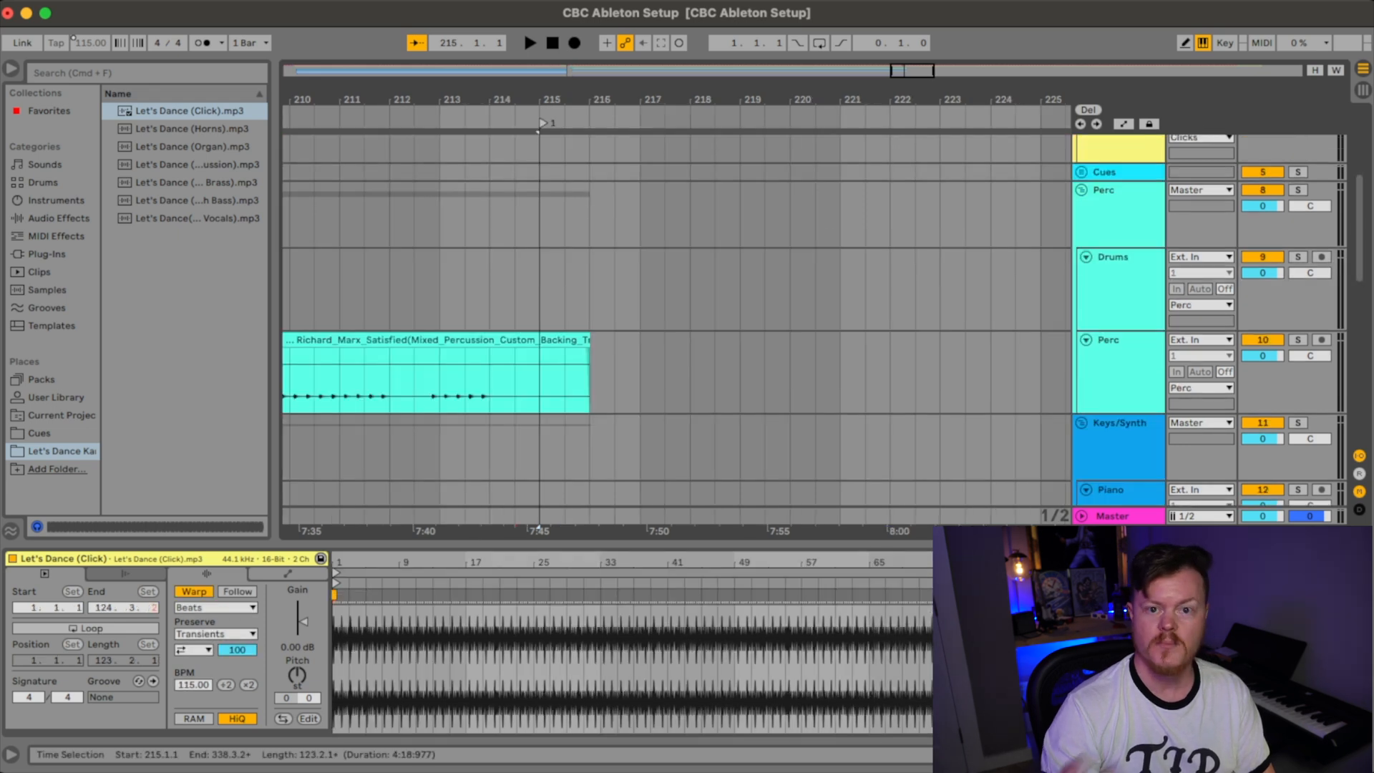
# Step: Split off the count-in bar from 216 to 217 of the Let's Dance (Percussion) clip and deactivate it
pyautogui.scroll(5, 676, 320)
pyautogui.hscroll(4, 677, 320)
pyautogui.hscroll(3, 677, 320)
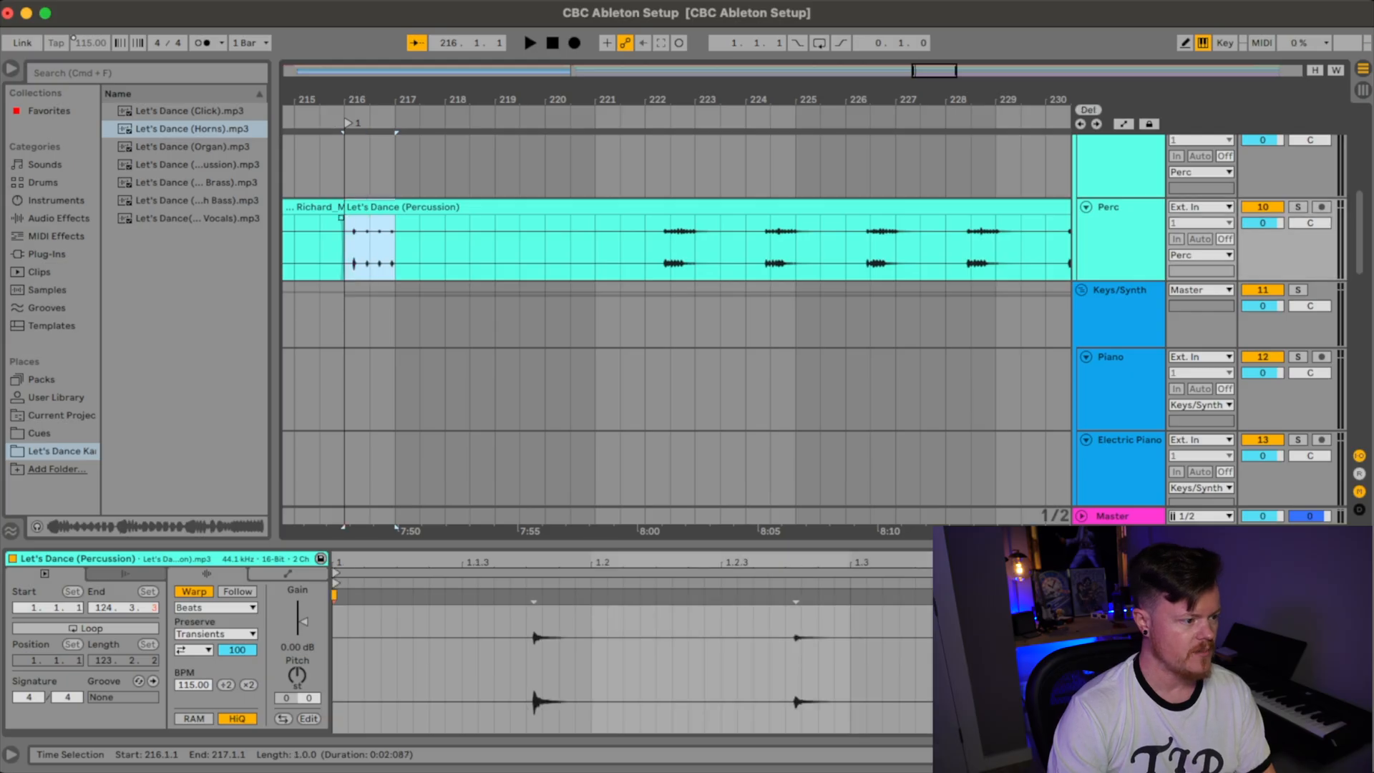
pyautogui.press('super+e')
pyautogui.scroll(-9, 401, 243)
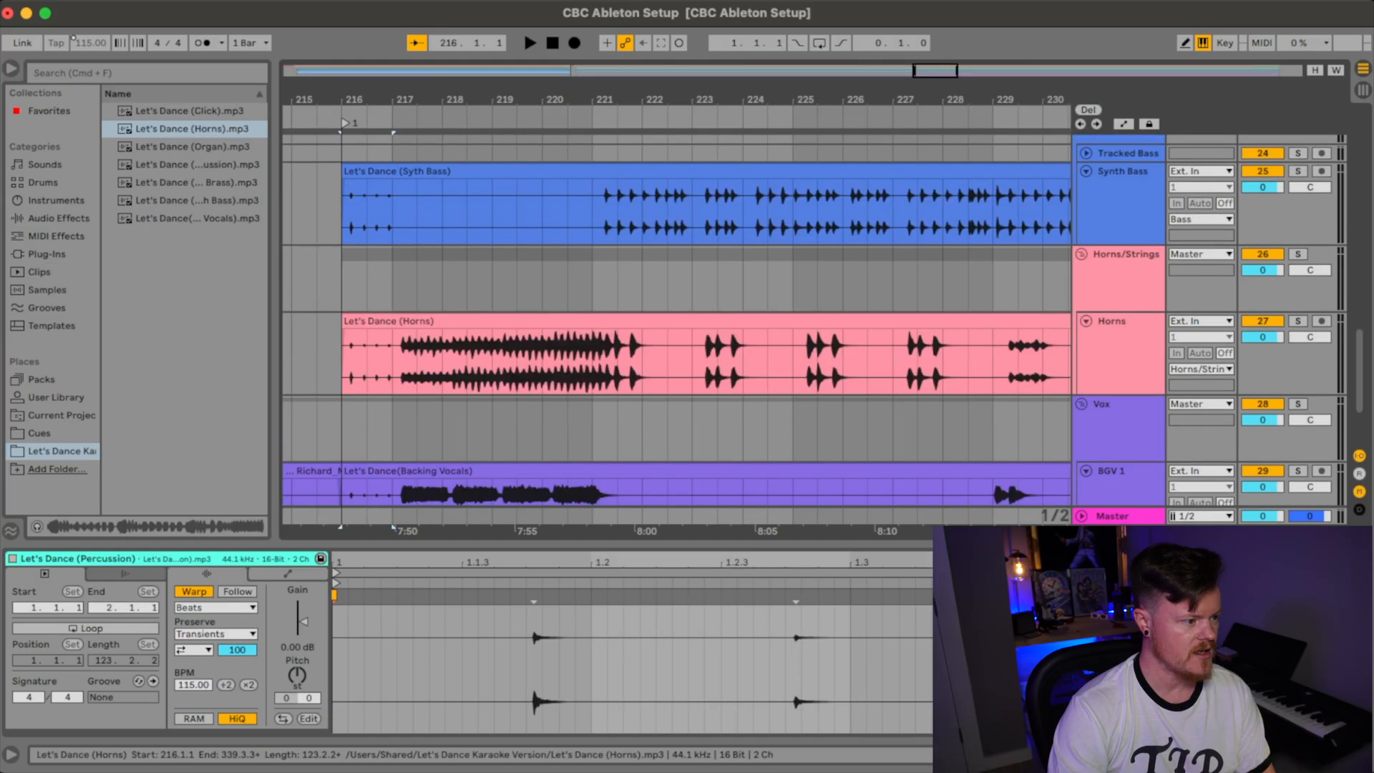
# Step: Deactivate the count-in bar from 216 to 217 of the Let's Dance clip on the Synth Bass track
pyautogui.scroll(3, 401, 215)
pyautogui.moveTo(401, 176); pyautogui.dragTo(352, 176)
pyautogui.press('0')
pyautogui.moveTo(401, 378); pyautogui.dragTo(351, 378)
pyautogui.press('0')
pyautogui.scroll(-4, 358, 378)
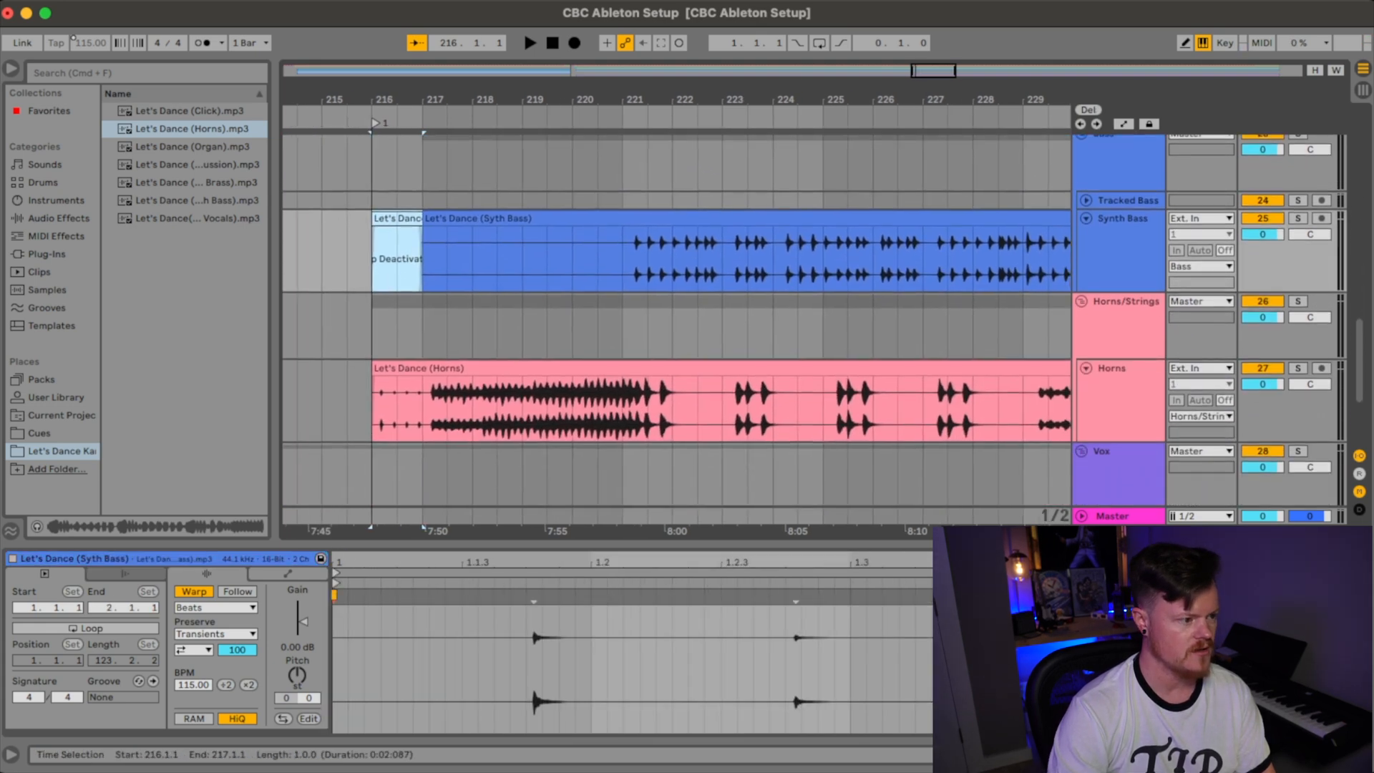
# Step: Deactivate the count-in bar before 217 in the Let's Dance clips on the Horns and BGV 1 tracks
pyautogui.moveTo(424, 401); pyautogui.dragTo(350, 401)
pyautogui.press('0')
pyautogui.scroll(-5, 358, 386)
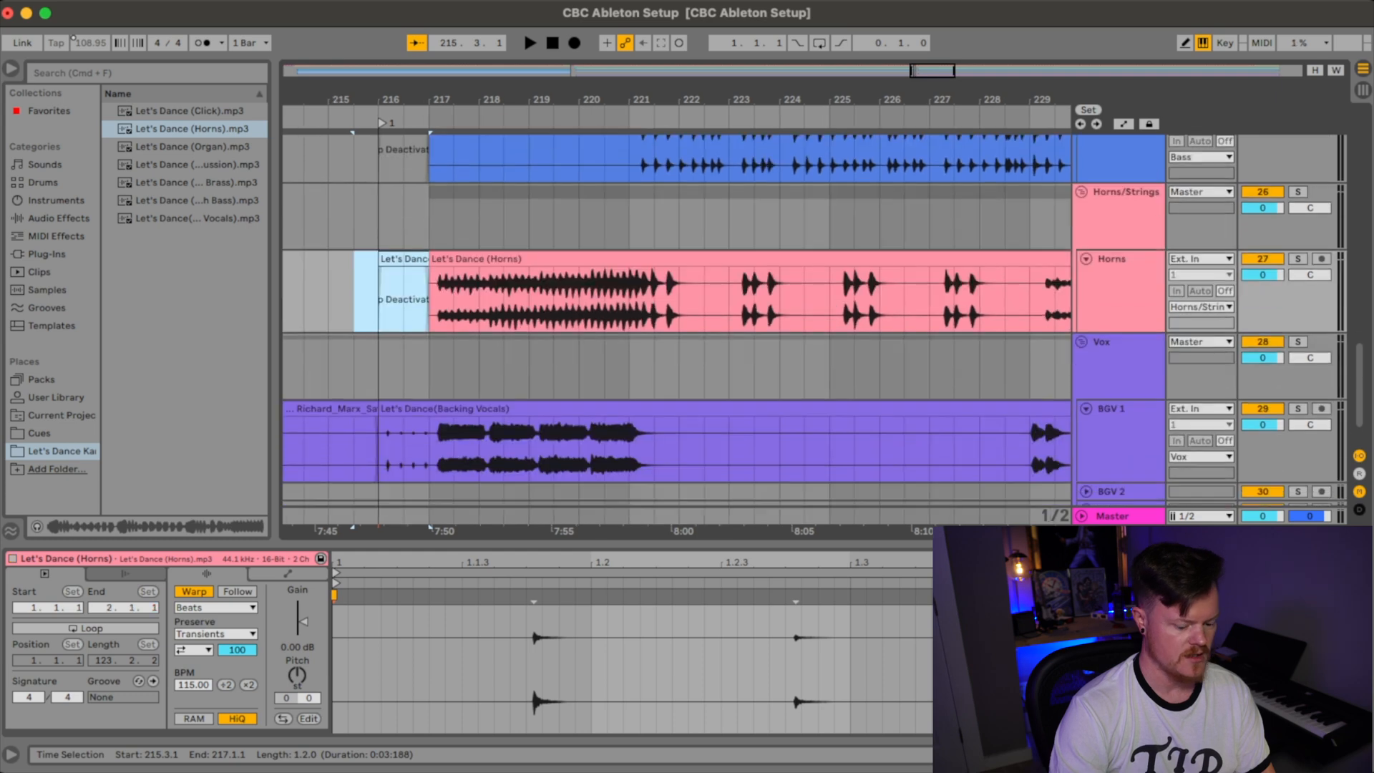
pyautogui.moveTo(430, 386); pyautogui.dragTo(378, 386)
pyautogui.scroll(10, 676, 318)
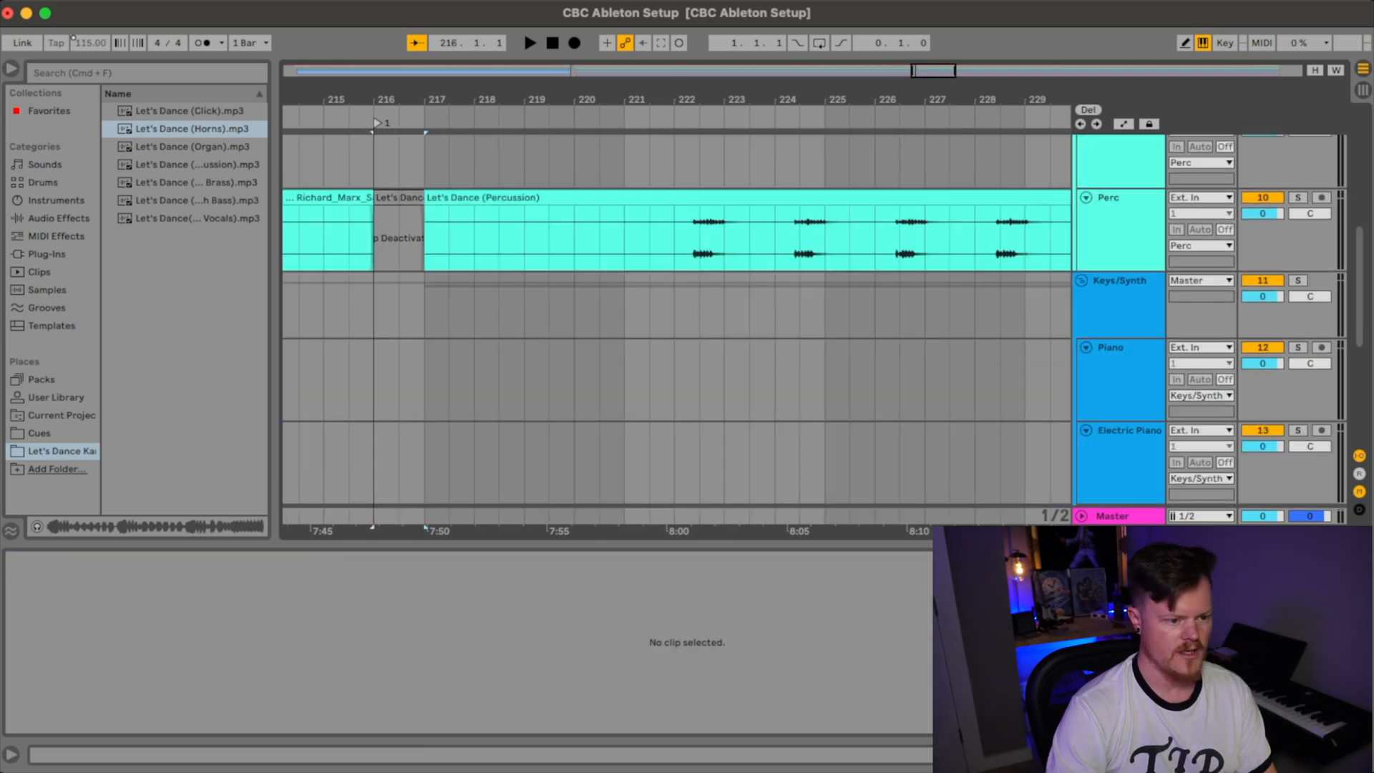
pyautogui.scroll(4, 677, 318)
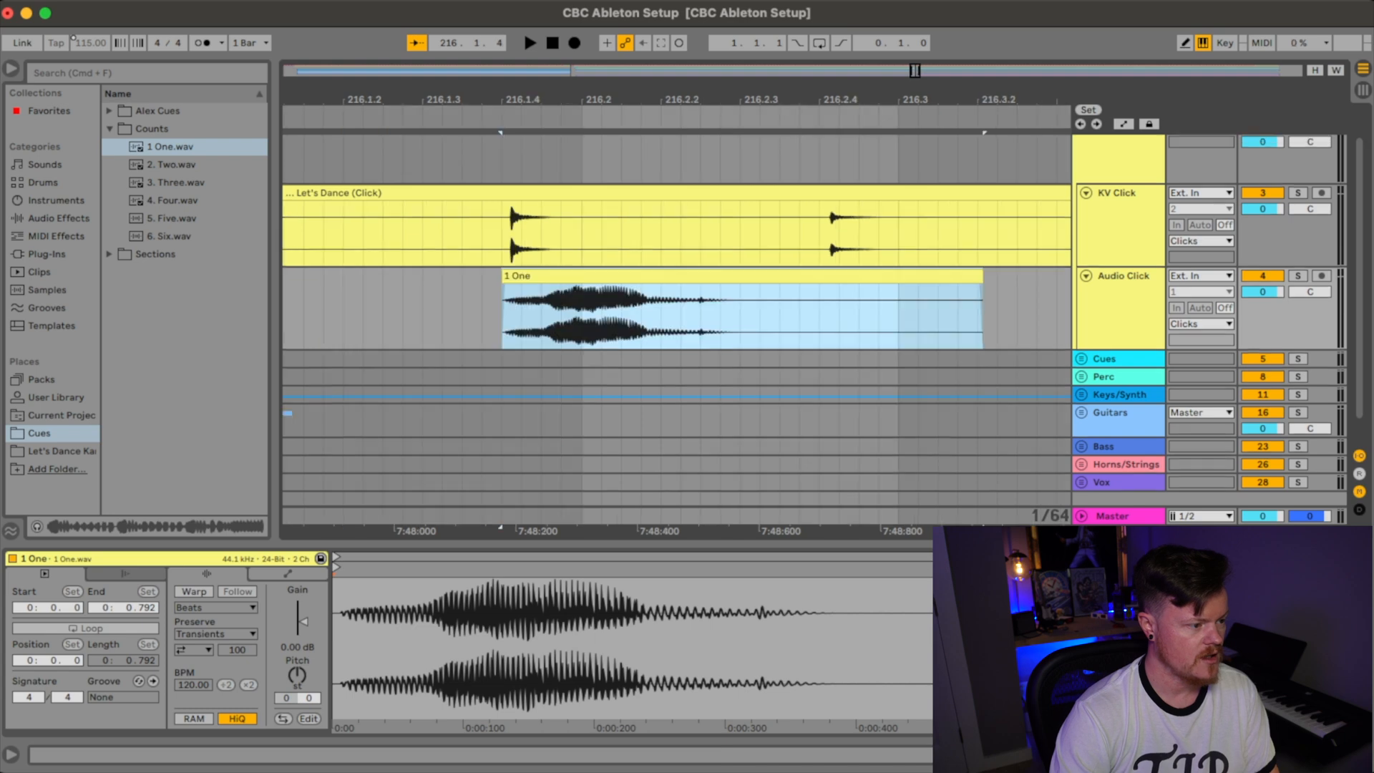
# Step: Place the 2. Two.wav and 3. Three.wav count cues on the Audio Click track, aligned with the second and third clicks
pyautogui.moveTo(171, 165); pyautogui.dragTo(839, 308)
pyautogui.hscroll(5, 676, 308)
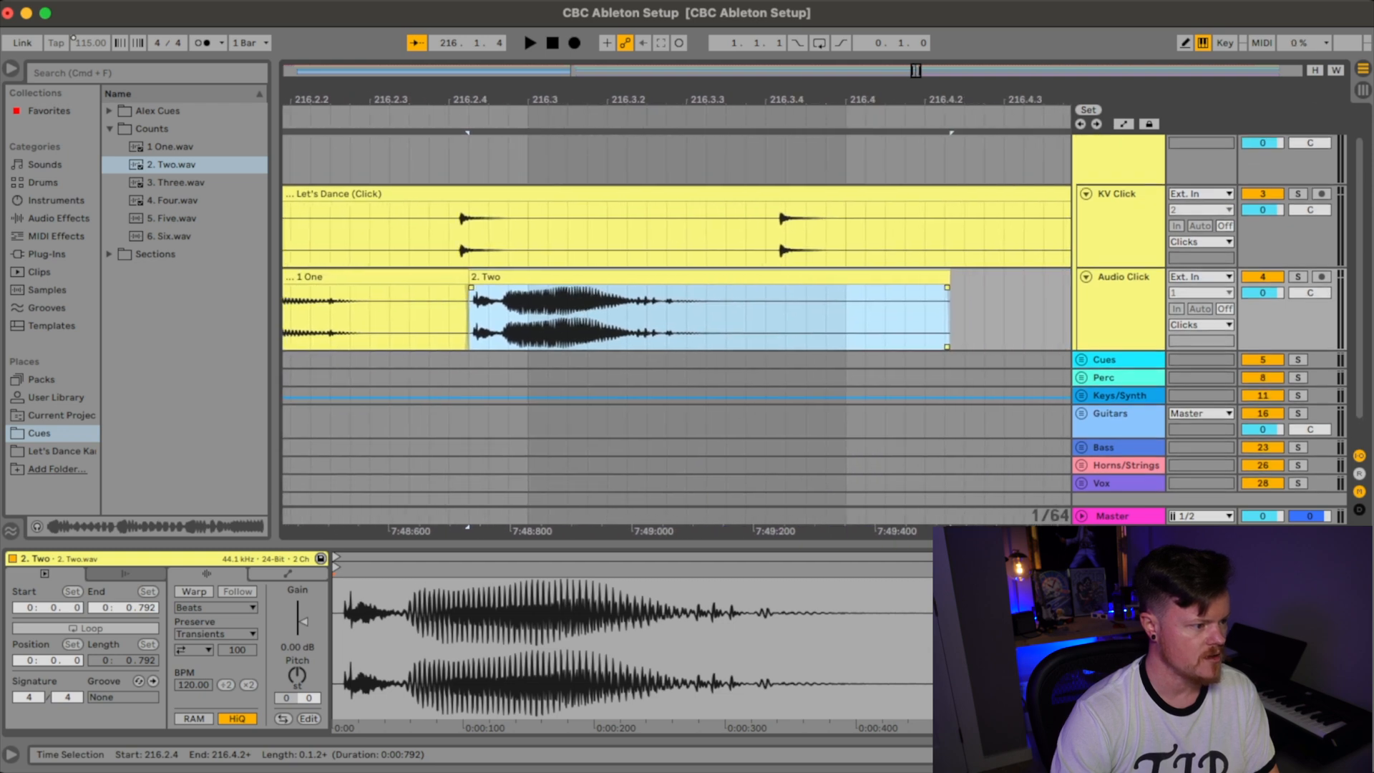
pyautogui.moveTo(176, 181); pyautogui.dragTo(773, 315)
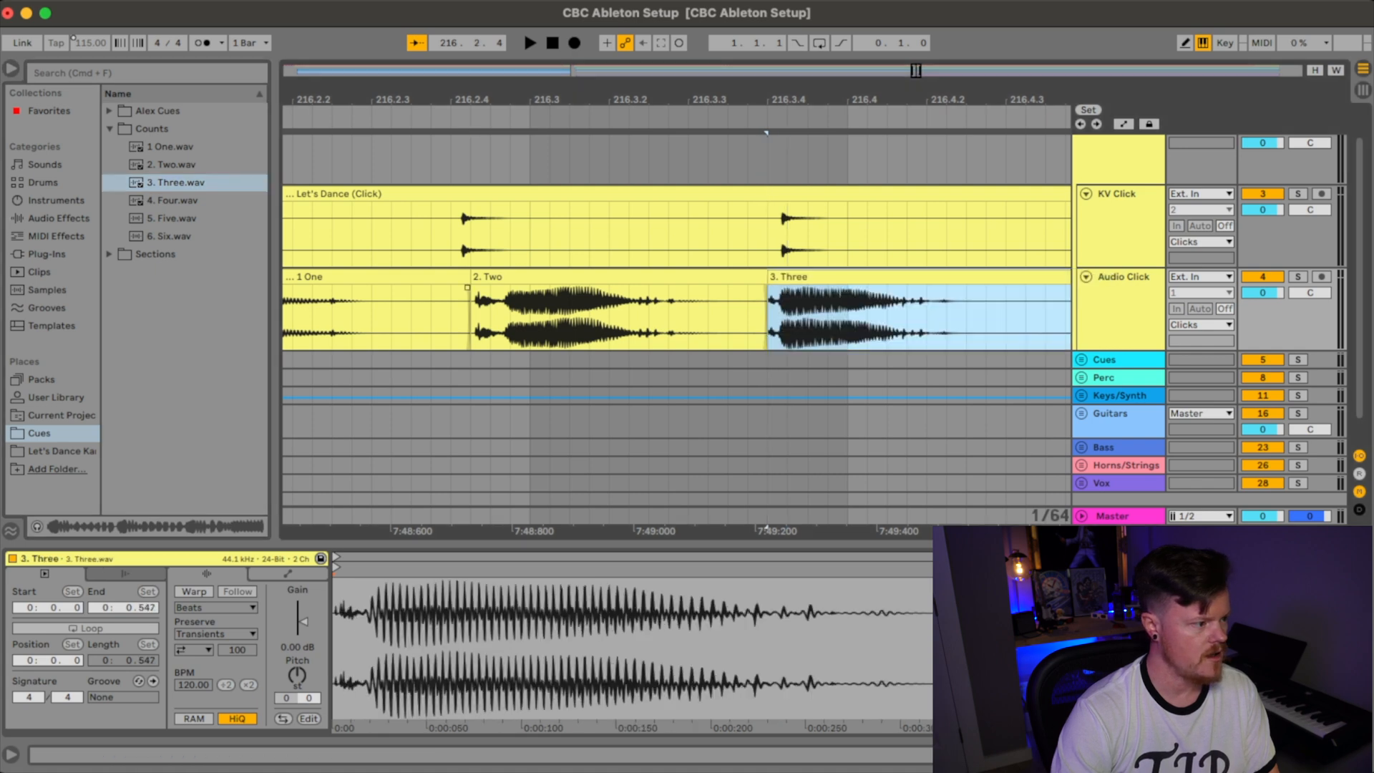
# Step: Place the Full Band.wav cue from the Sections folder on the Audio Click track at the fourth click, following the Three cue
pyautogui.click(110, 254)
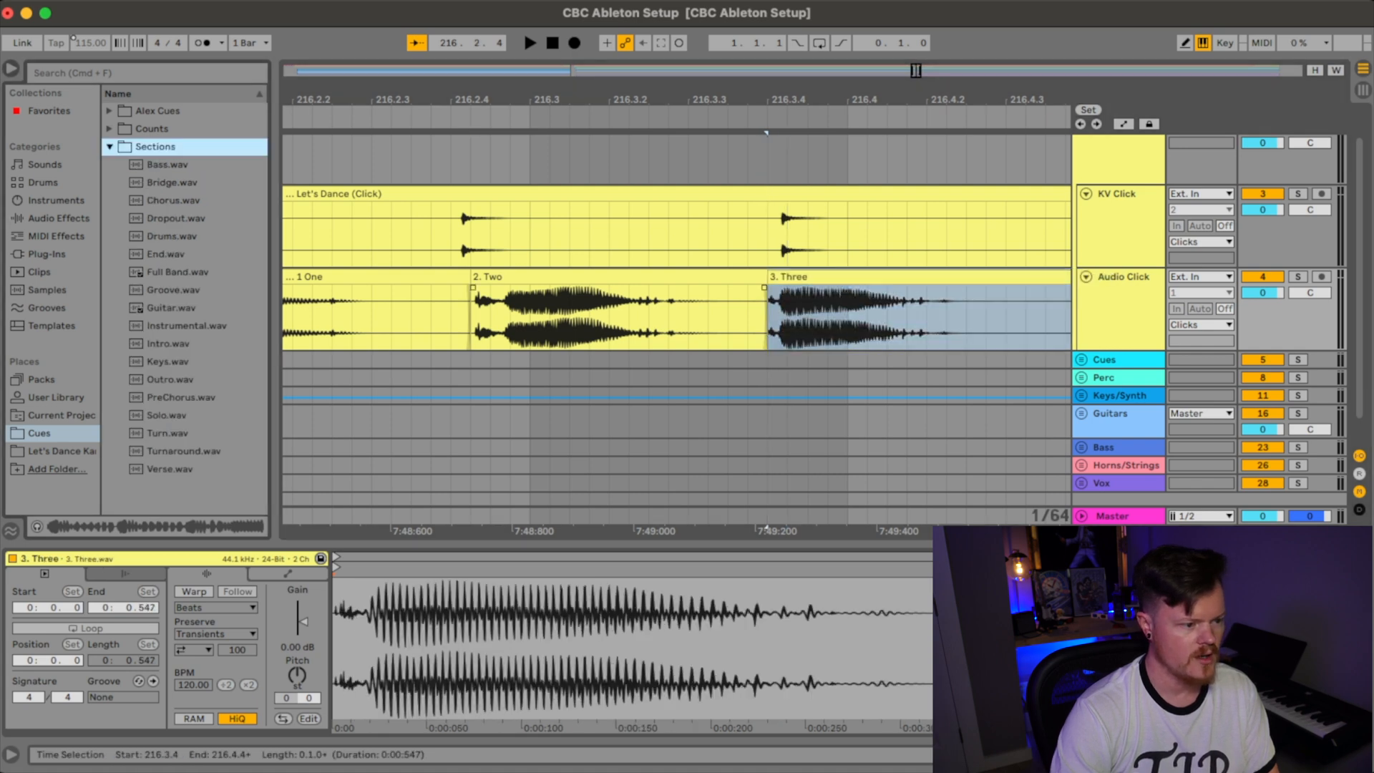
pyautogui.hscroll(7, 677, 315)
pyautogui.moveTo(177, 272); pyautogui.dragTo(589, 319)
# Step: Play the arrangement from bar 216 to check the spoken count-in against the click
pyautogui.scroll(-5, 589, 318)
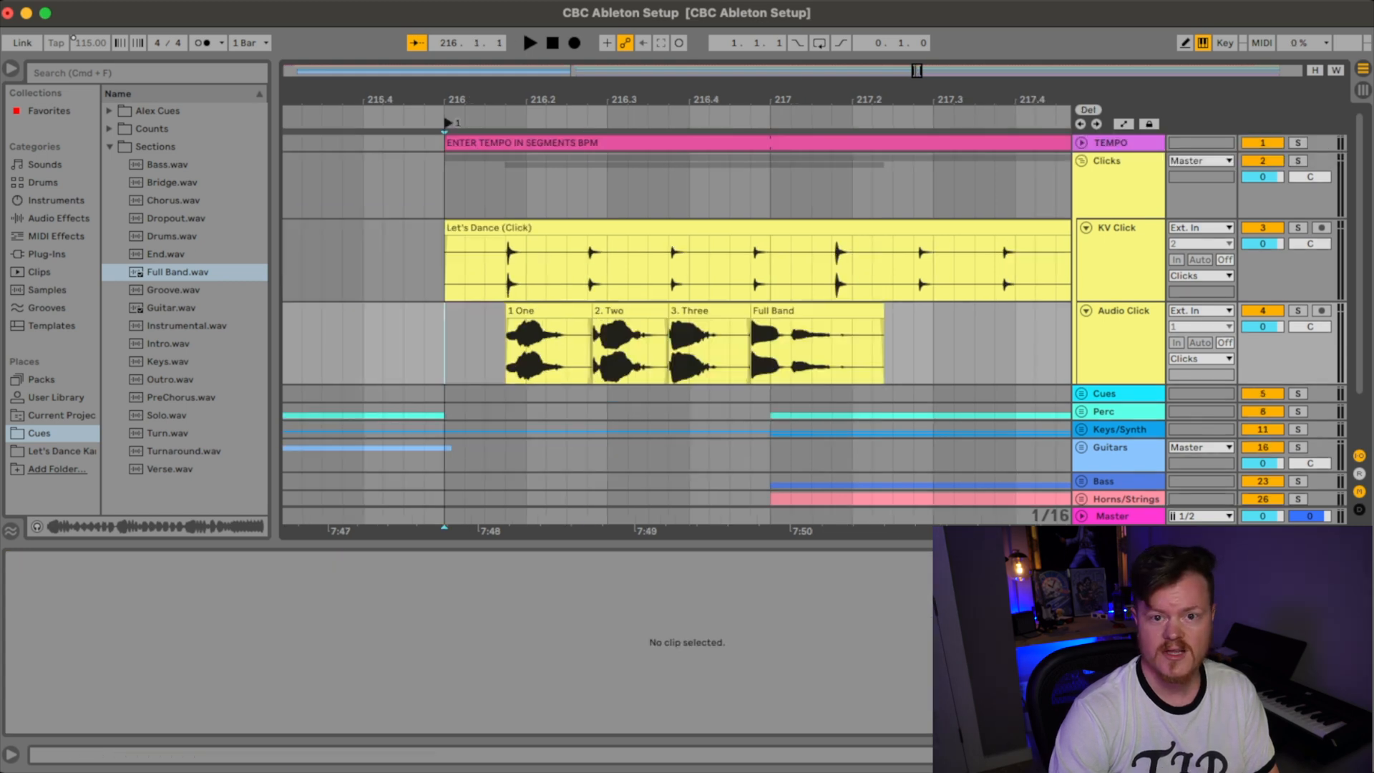
pyautogui.press('space')
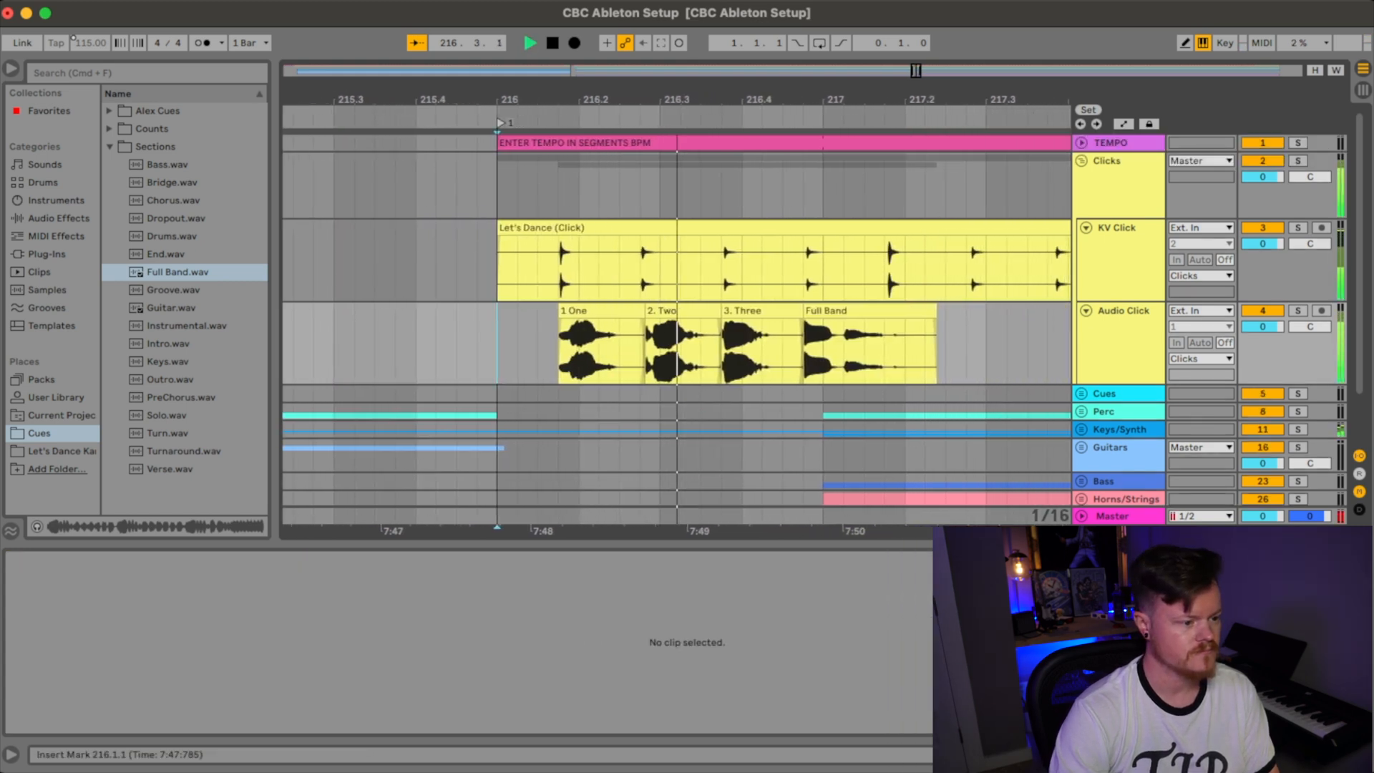